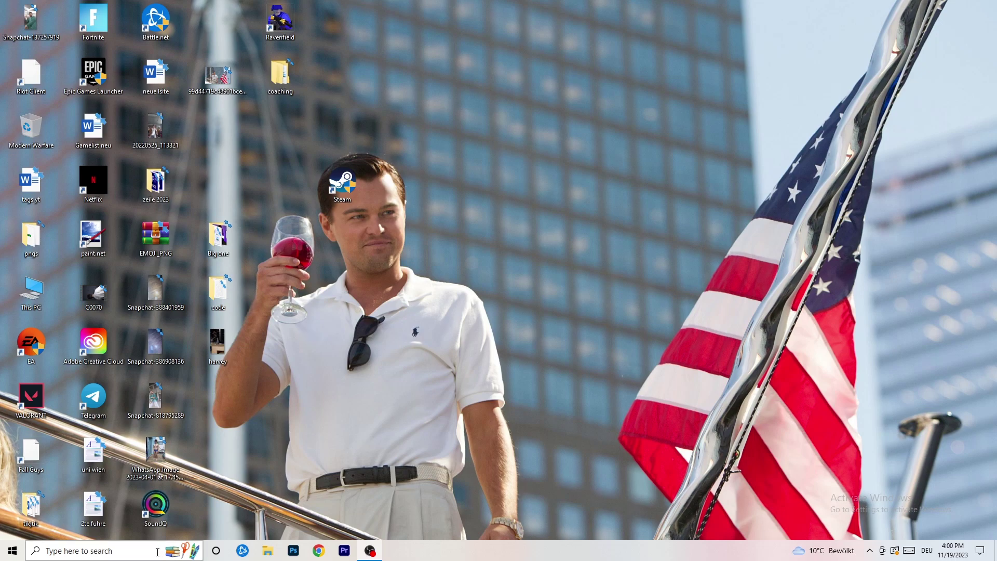
Open the Start menu with the Windows key to show the app list and tiles.
key("super")
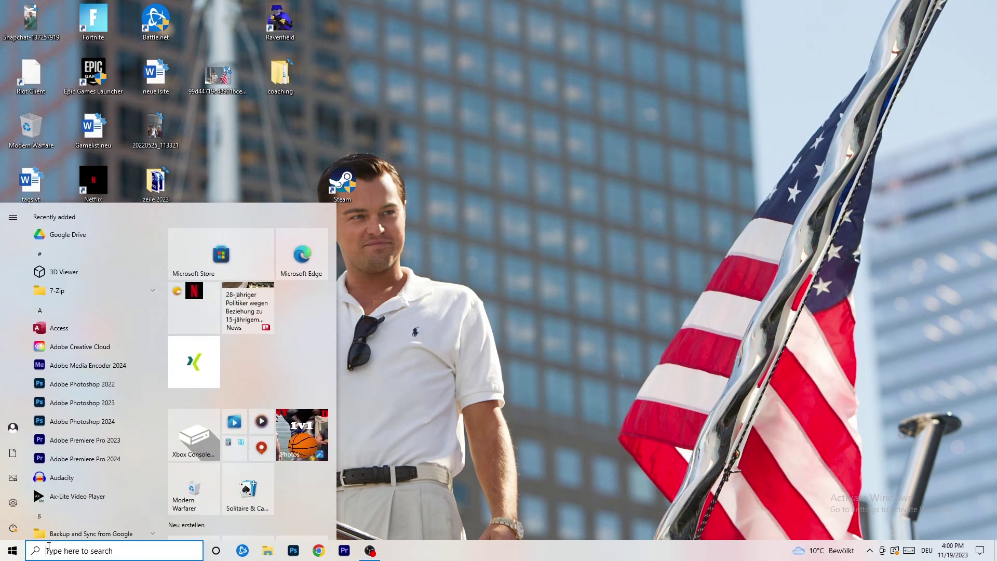
Open Settings, go to Gaming, and switch to the Captures page.
left_click(13, 502)
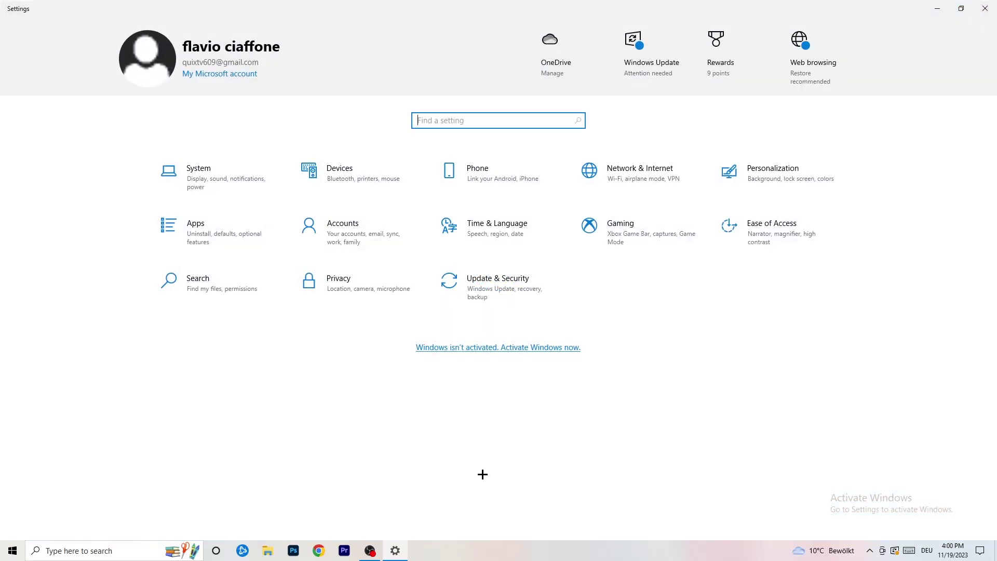
left_click(642, 239)
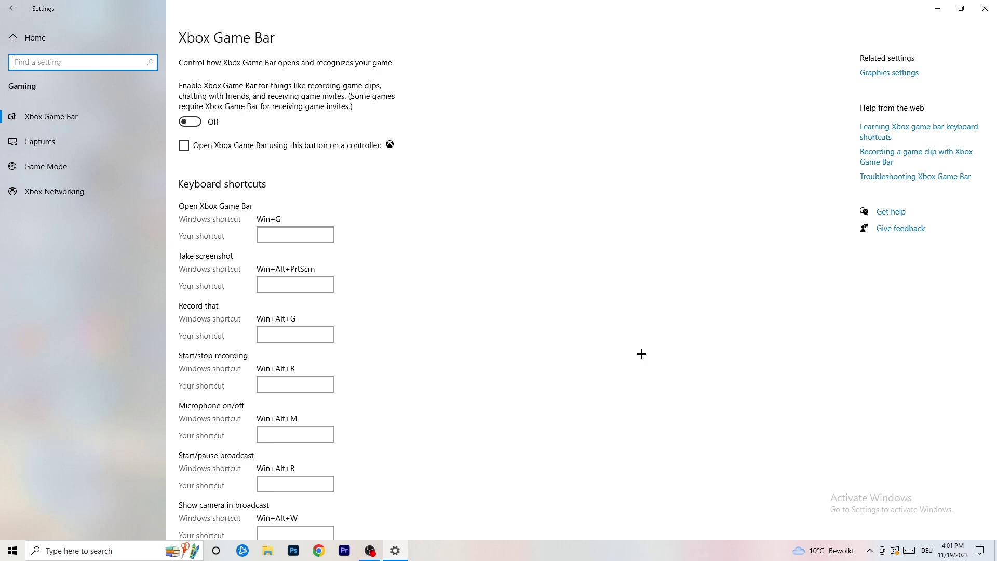
left_click(83, 144)
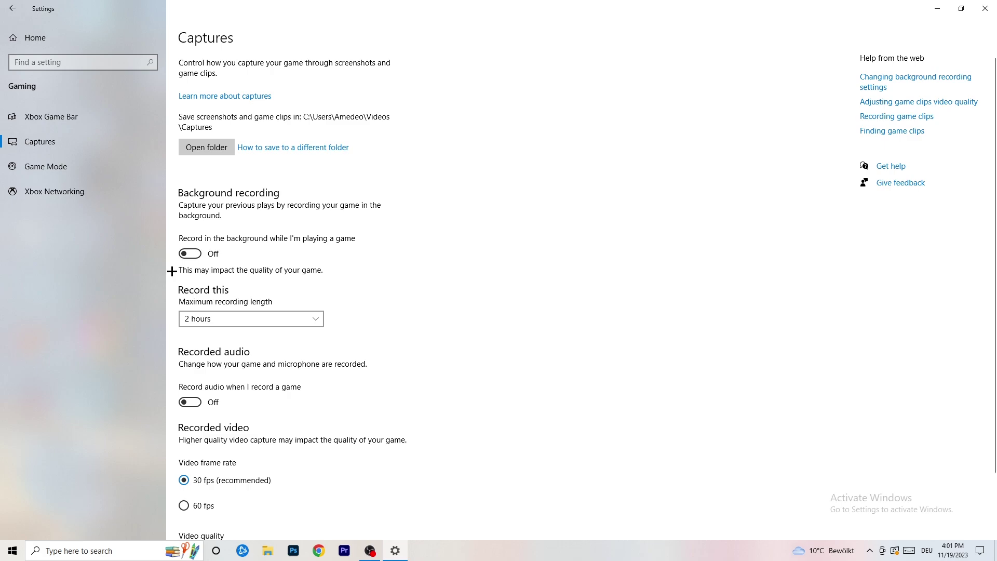
Keep the maximum recording length at 2 hours and review the remaining capture settings.
left_click(243, 323)
left_click(408, 286)
left_click(296, 312)
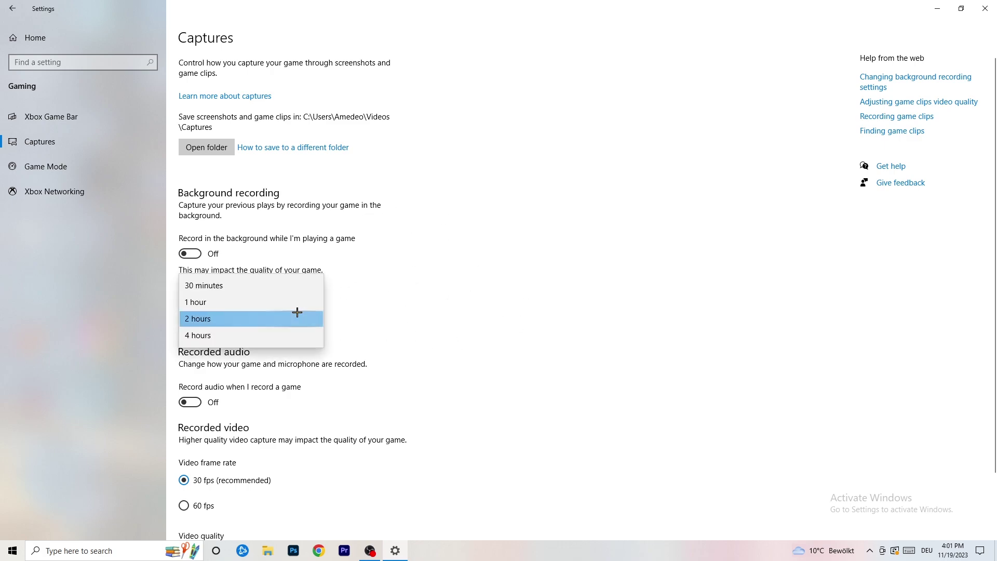
left_click(637, 265)
scroll(335, 441, "down", 2)
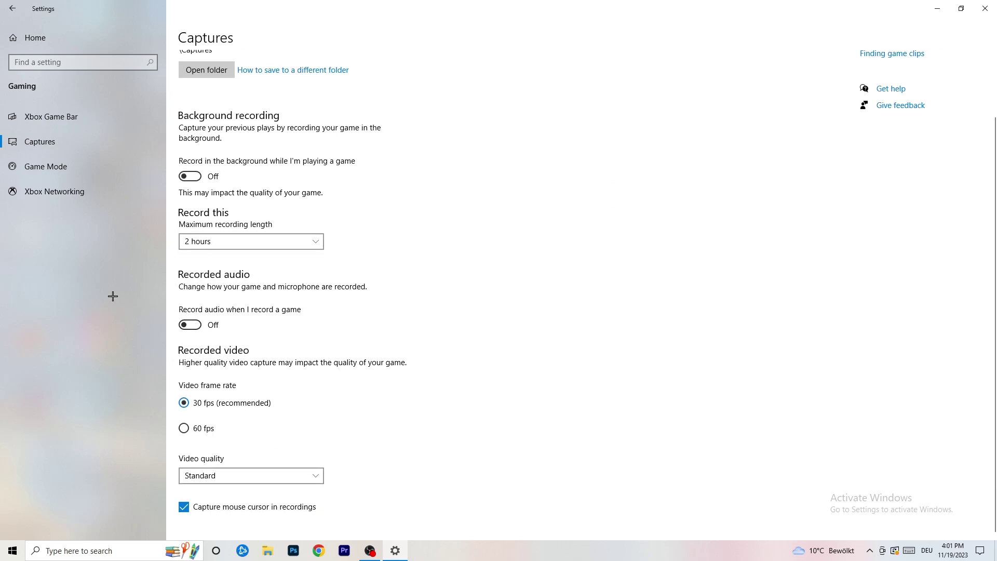
left_click(71, 165)
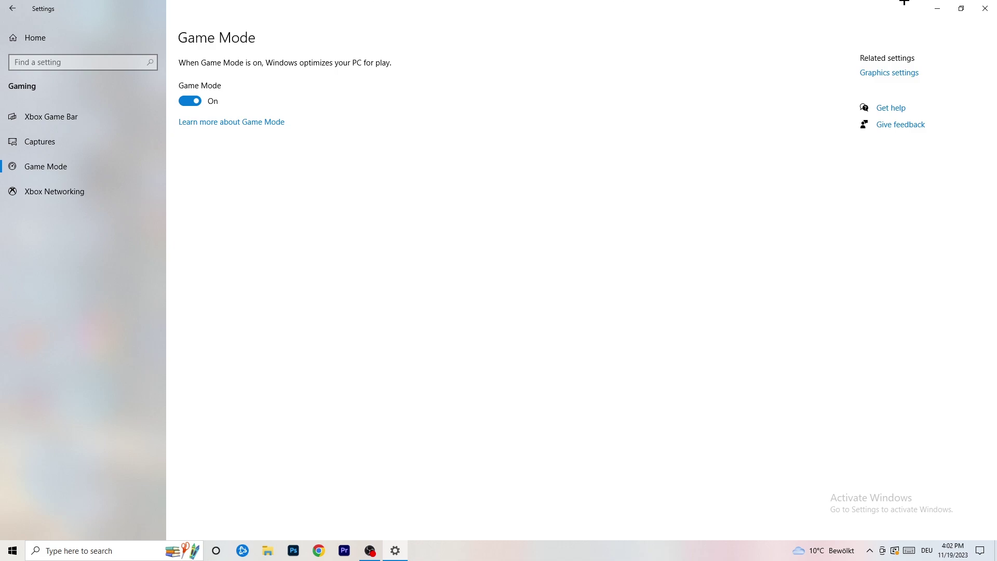
Close Settings with Game Mode left on, then drag the taskbar.
left_click(984, 8)
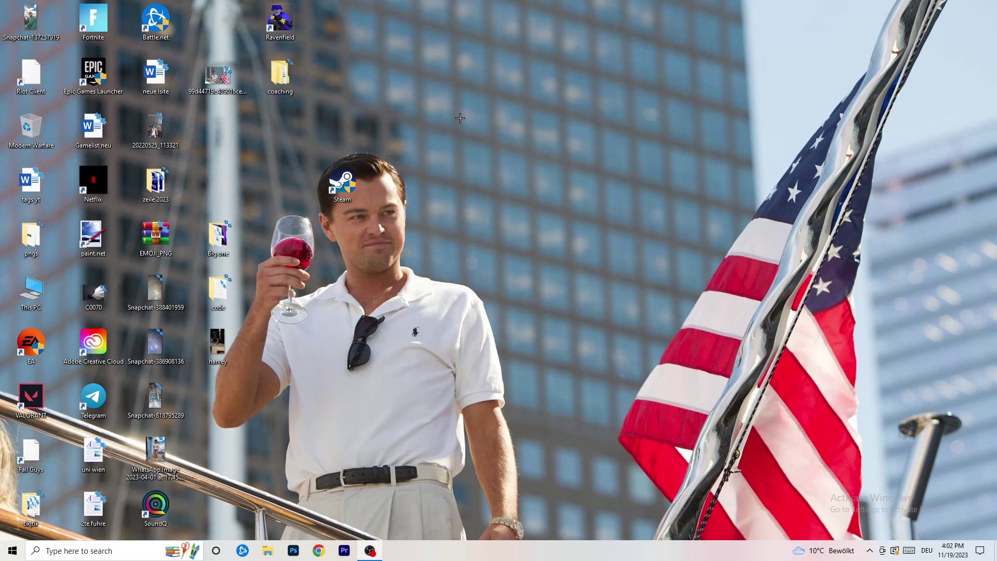
left_click_drag(489, 545, 351, 487)
Launch Task Manager from the taskbar and maximize it.
right_click(483, 552)
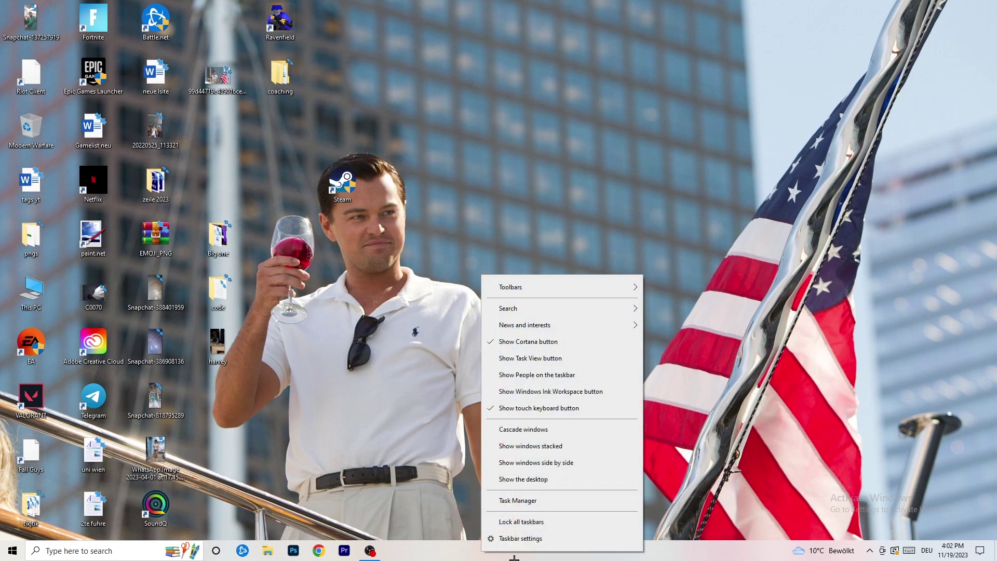
left_click(537, 503)
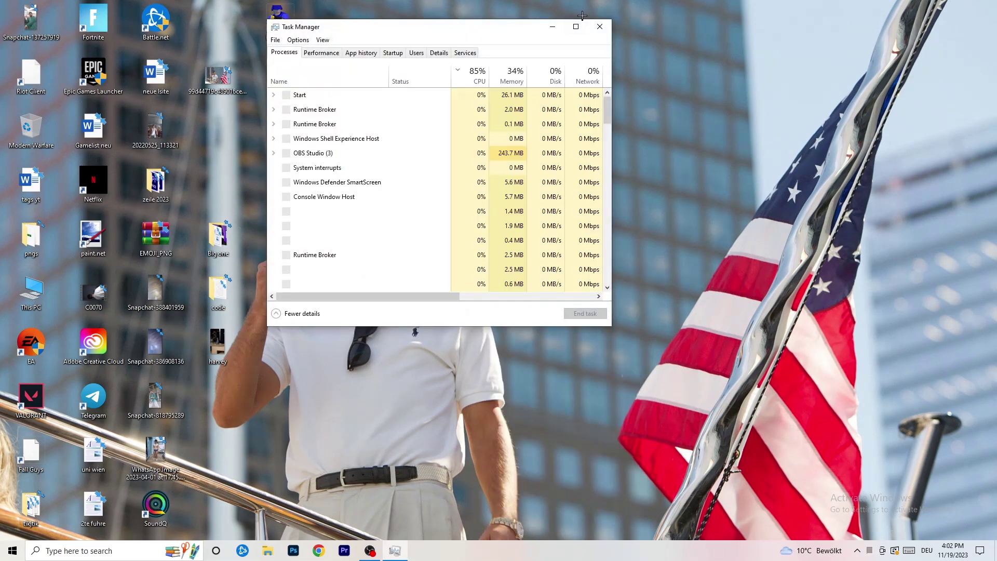
left_click(575, 27)
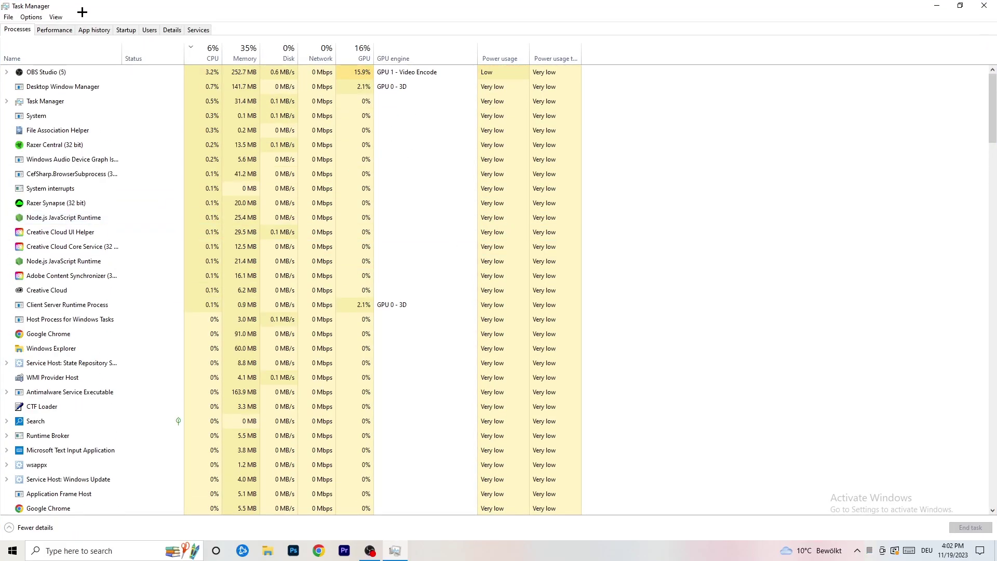
Sort processes by GPU, then by CPU usage, leaving OBS Studio running.
left_click(213, 50)
left_click(349, 53)
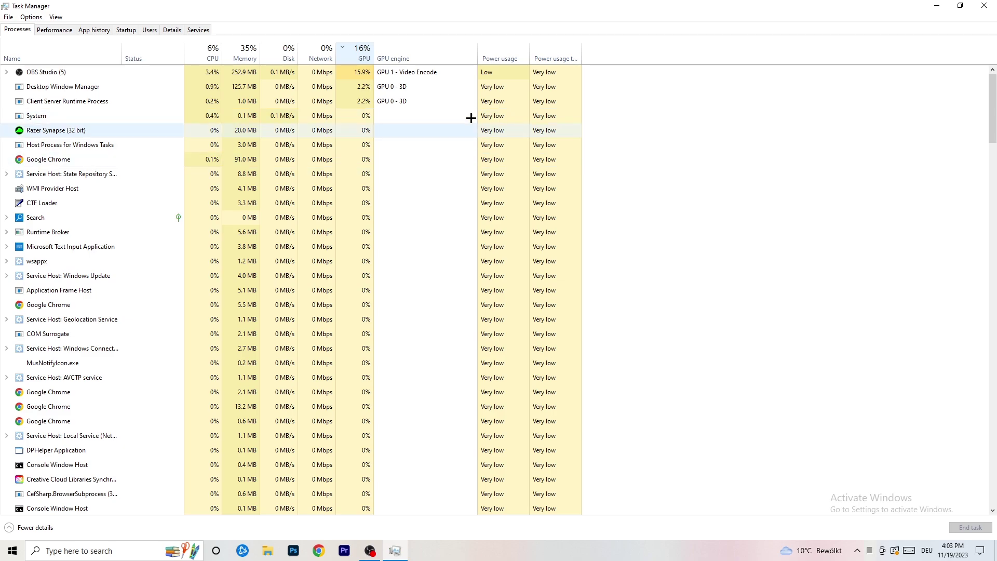
right_click(362, 76)
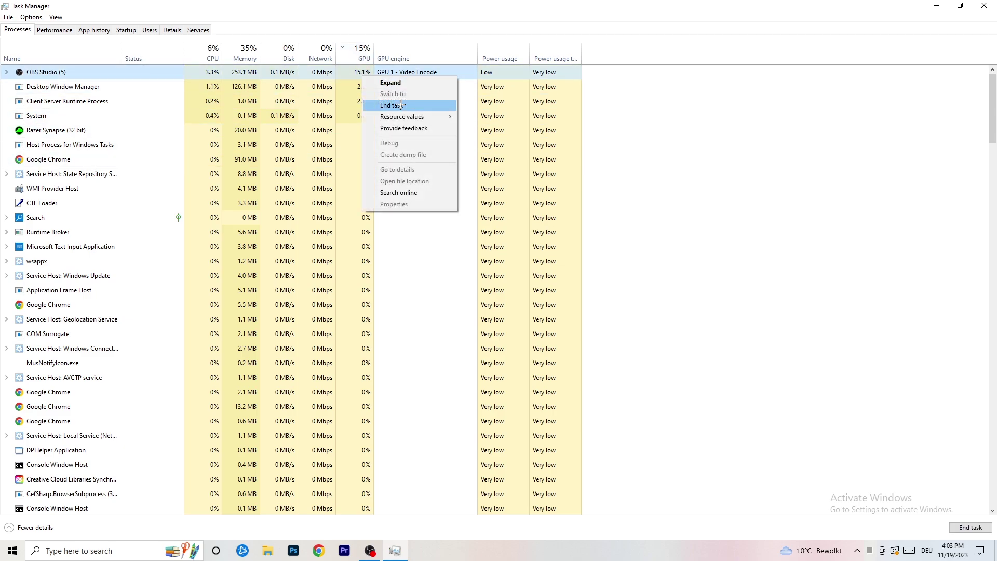
left_click(811, 94)
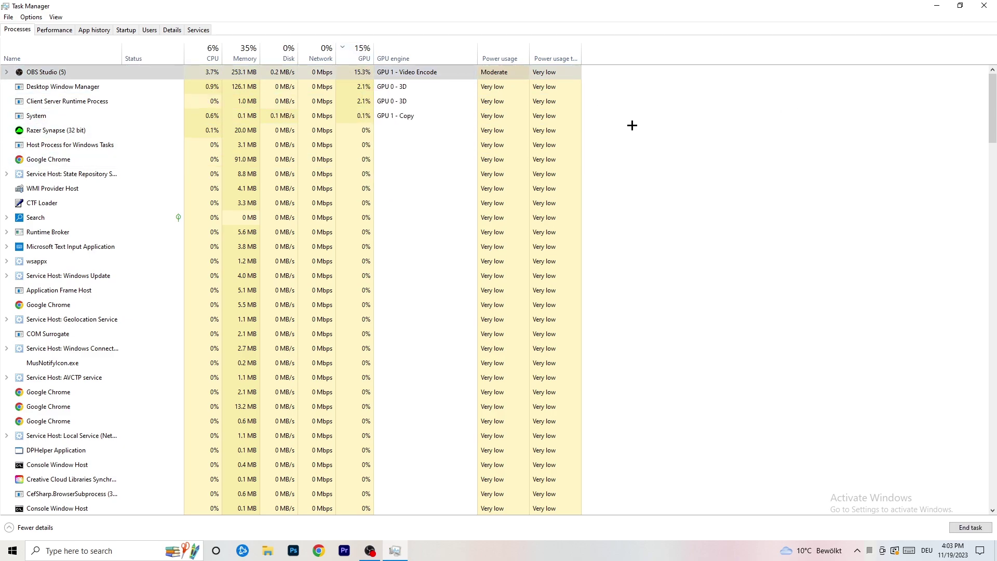
left_click(207, 52)
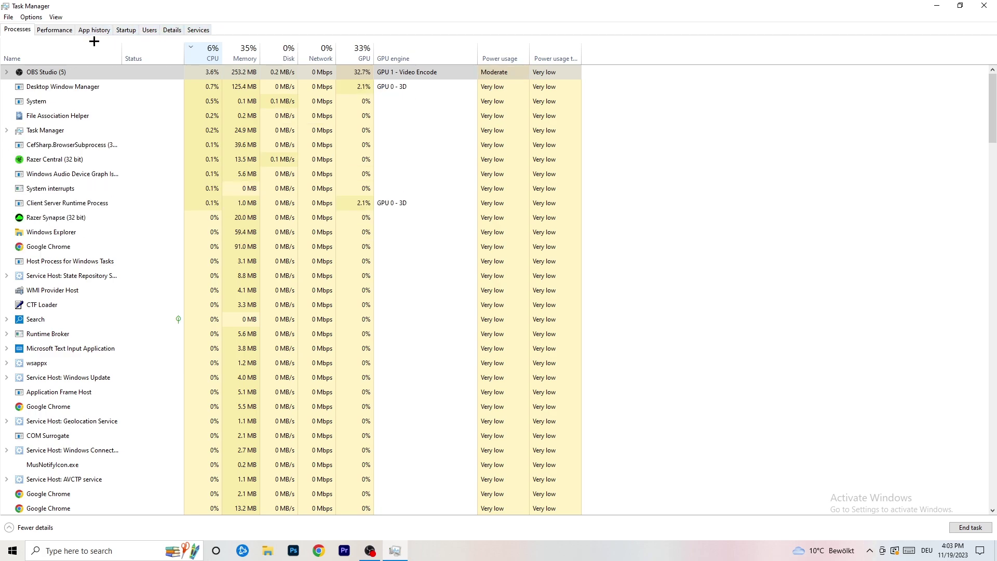
Review the Creative Cloud UI Helper priority in the Details list, then view startup apps.
left_click(166, 30)
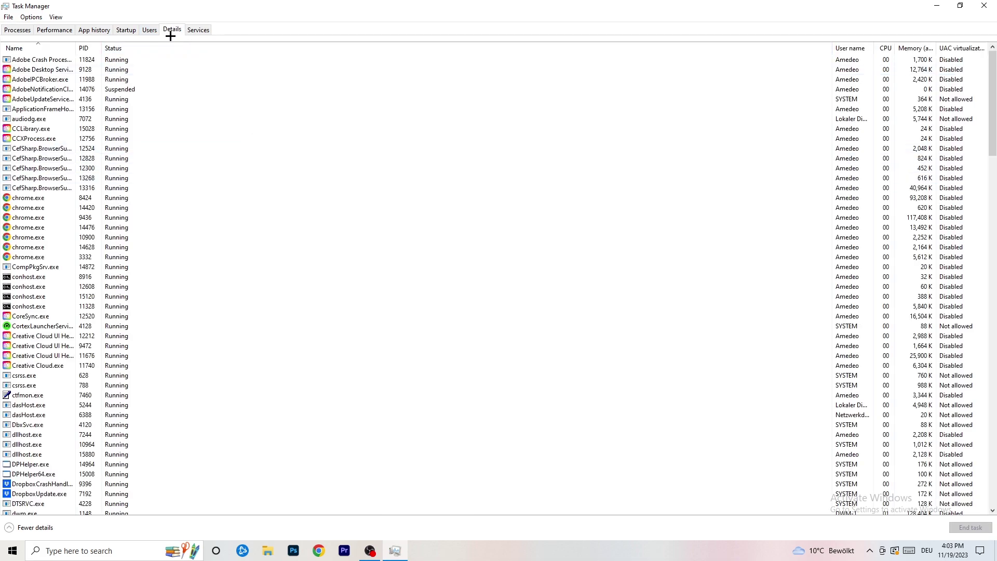
scroll(156, 265, "down", 5)
scroll(150, 265, "up", 5)
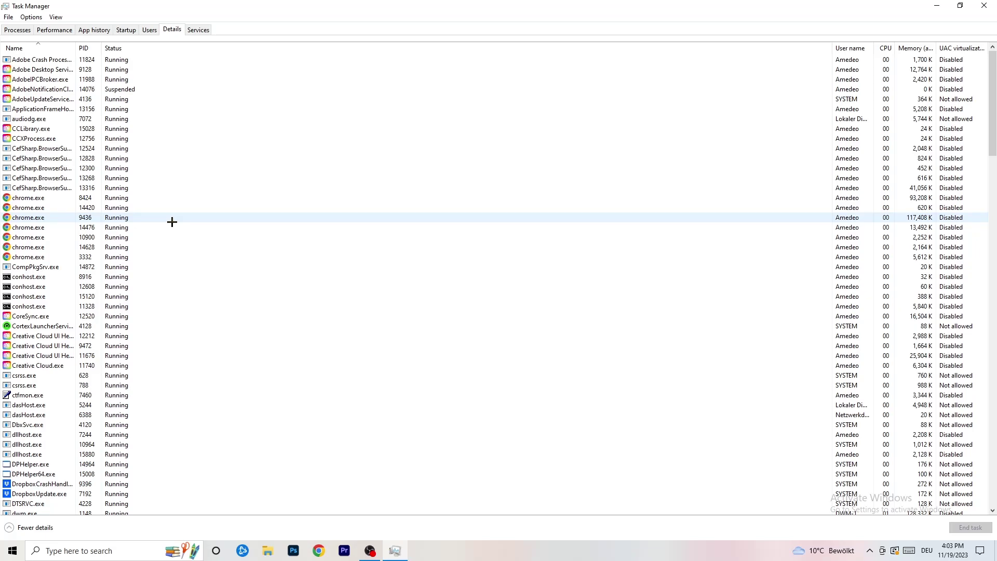
scroll(78, 249, "down", 3)
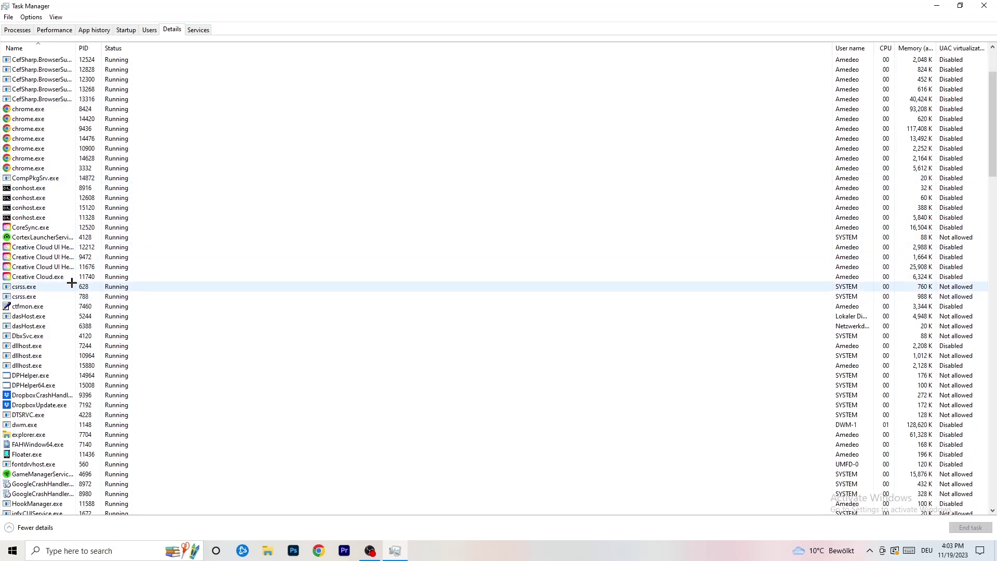
right_click(41, 267)
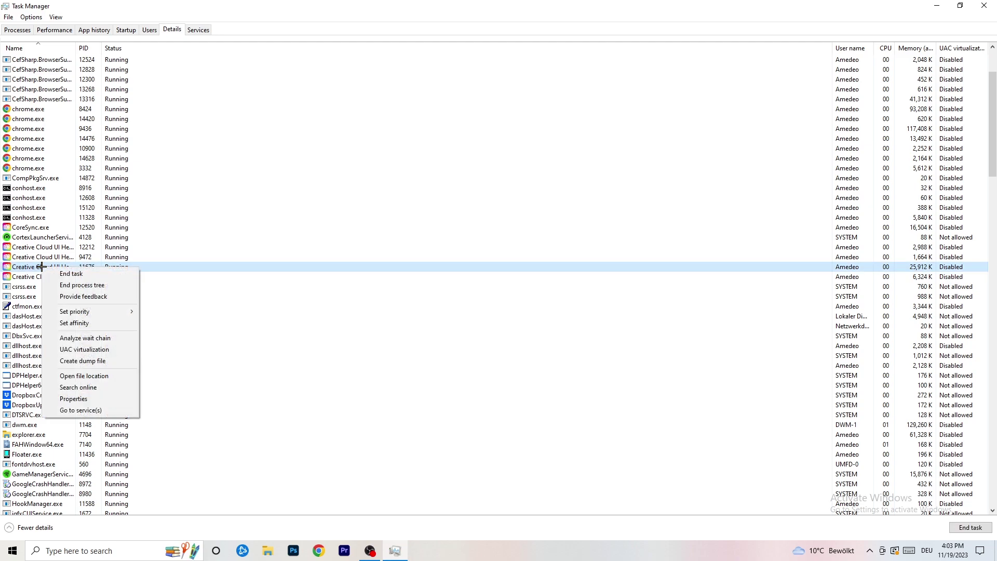
mouse_move(136, 313)
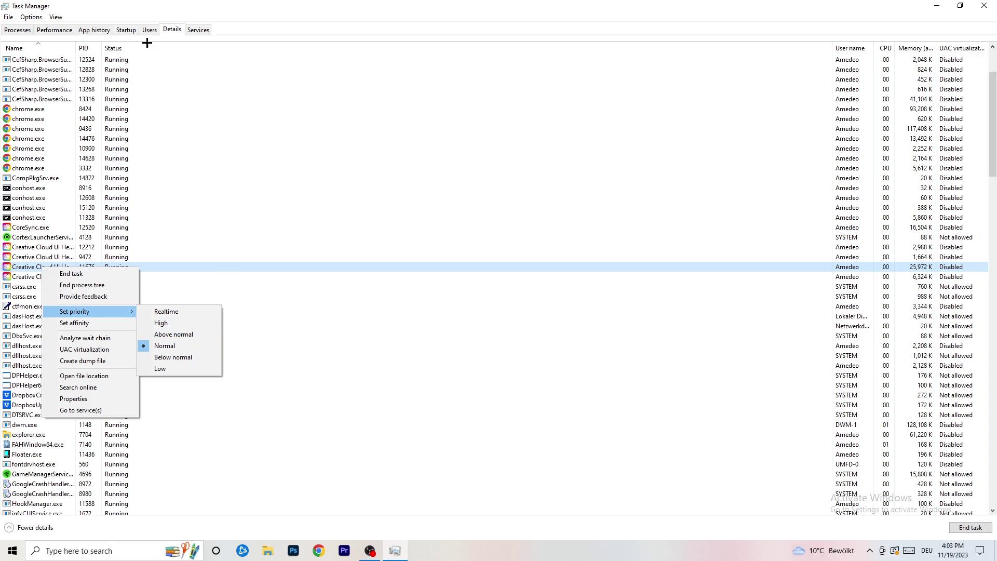
left_click(126, 30)
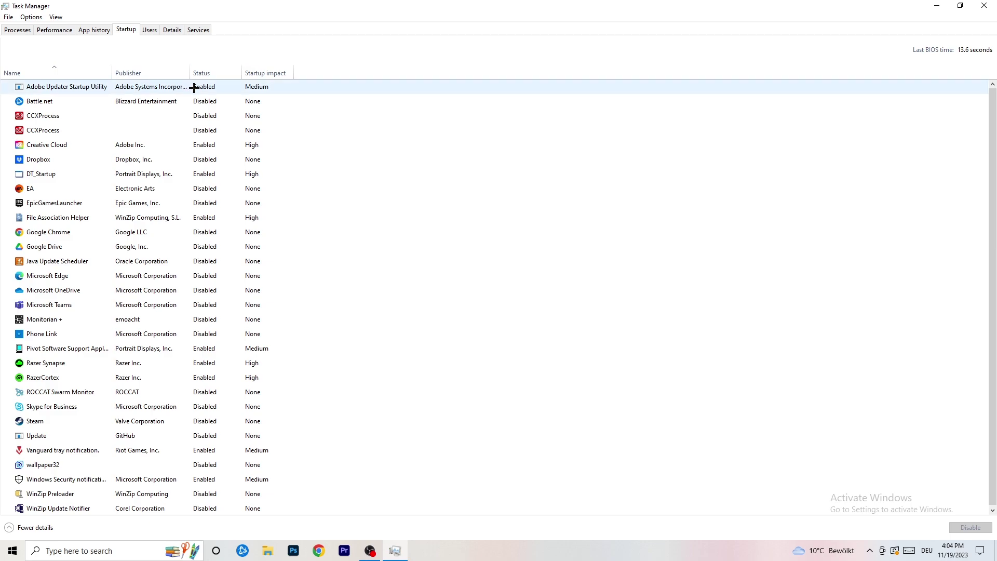
Leave DT_Startup enabled and close Task Manager.
right_click(229, 171)
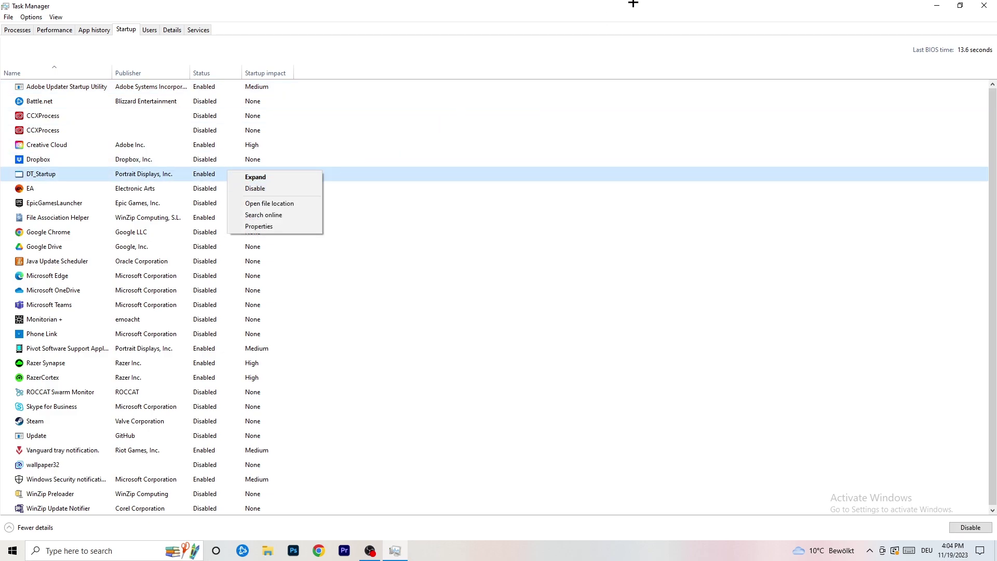
left_click(733, 2)
left_click(983, 5)
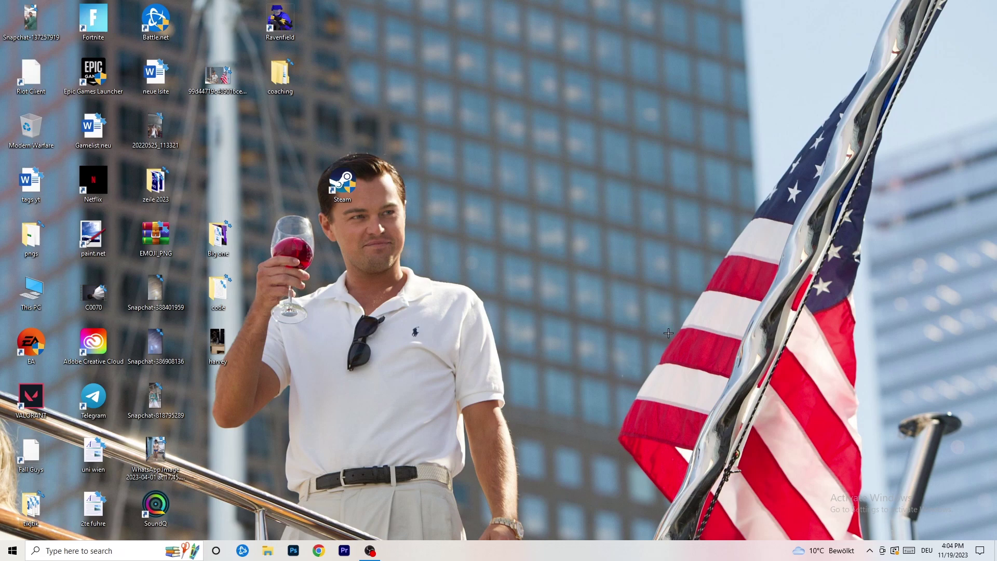
Open Settings to the System Display page from the Start menu.
left_click(7, 554)
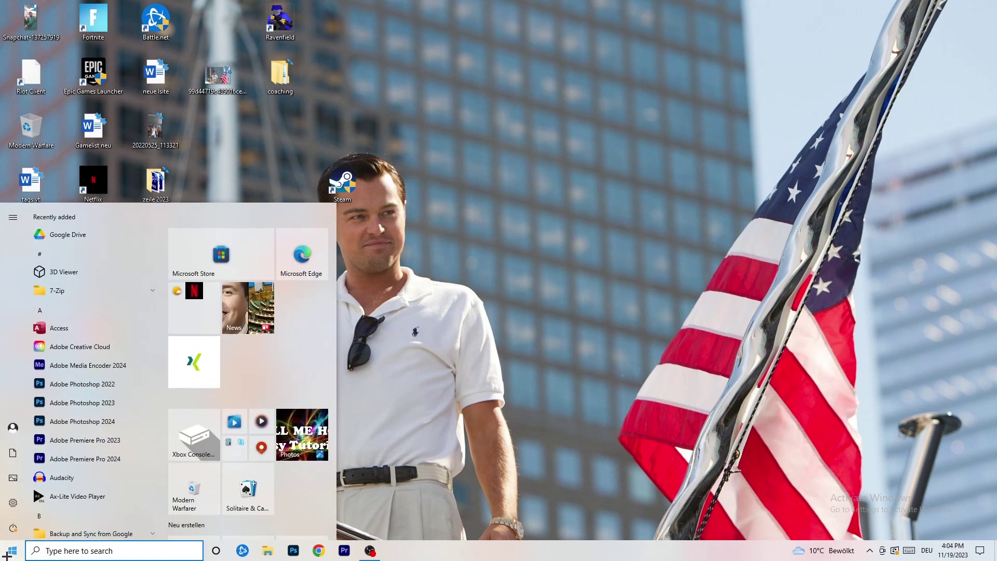
left_click(11, 510)
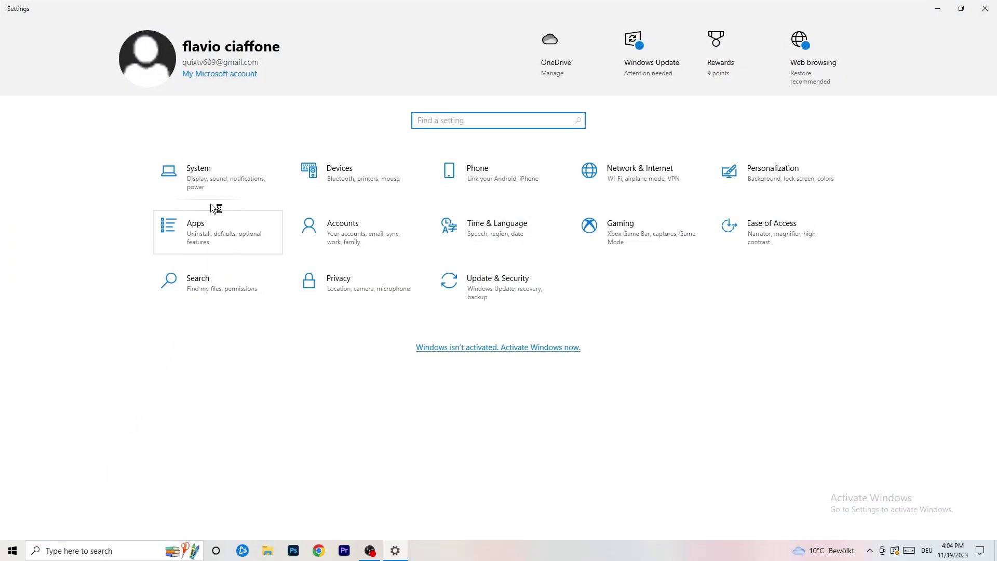
left_click(235, 168)
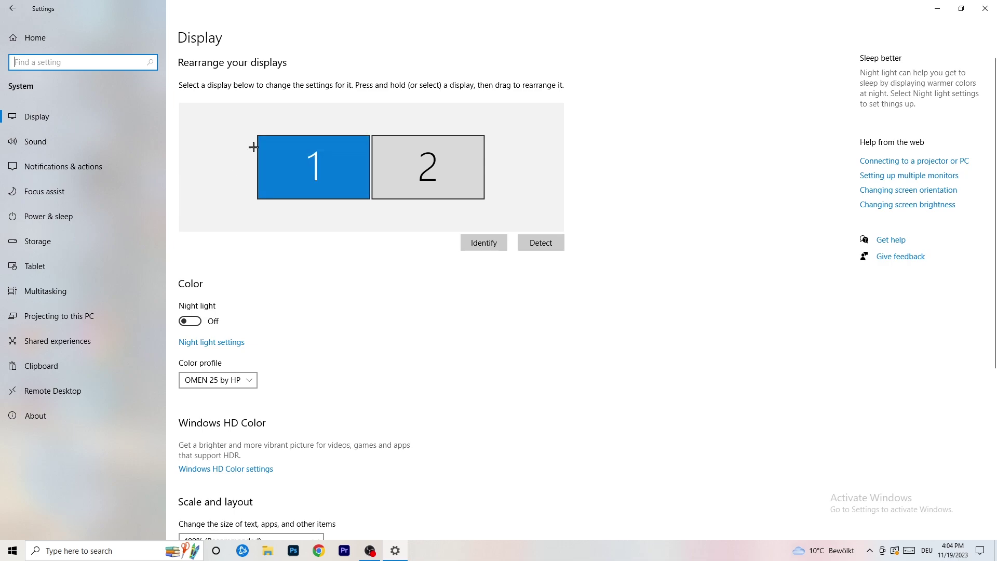
Keep display scaling at 100% (Recommended) with 1920 × 1080 resolution.
scroll(379, 189, "down", 5)
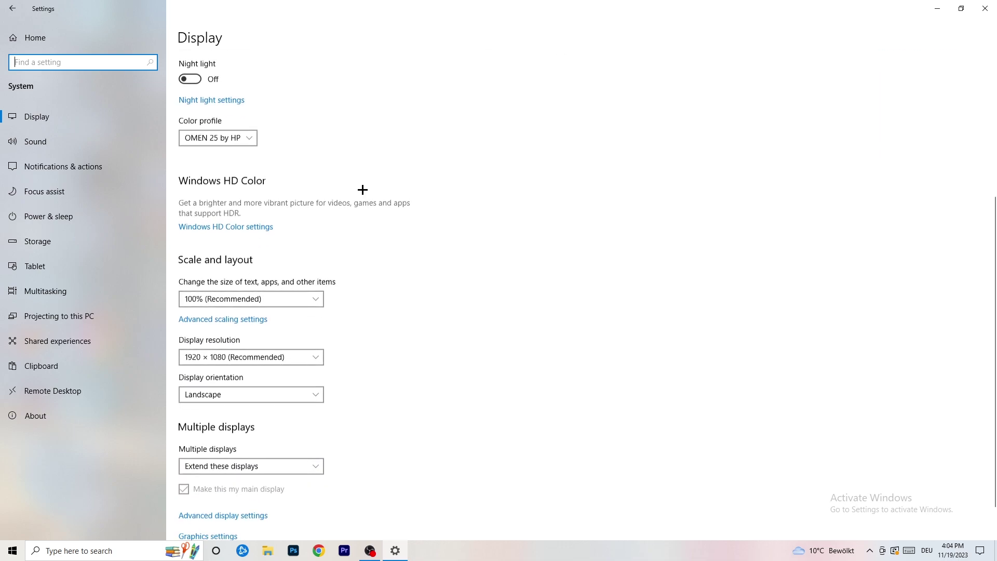
left_click(283, 298)
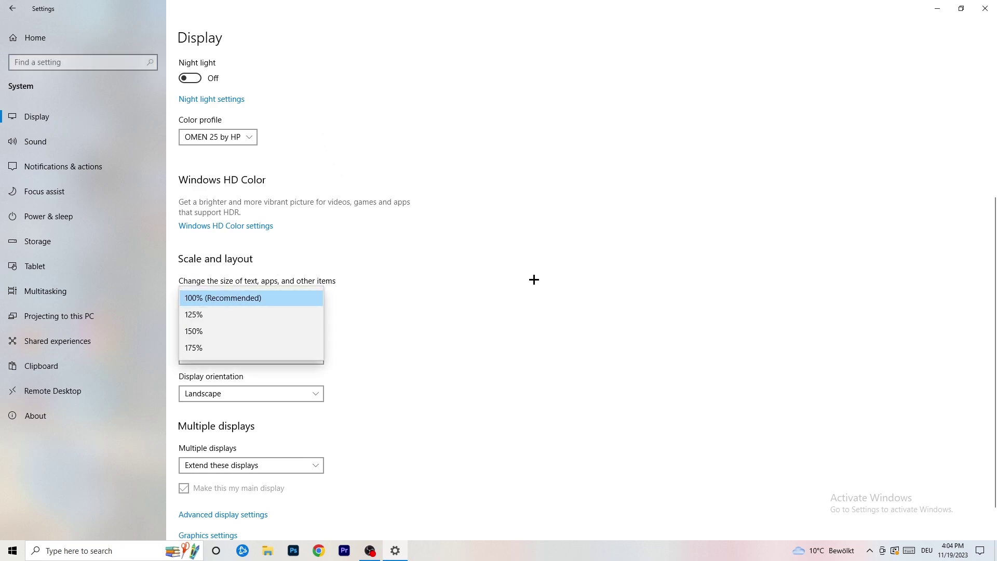
left_click(500, 275)
scroll(425, 286, "down", 1)
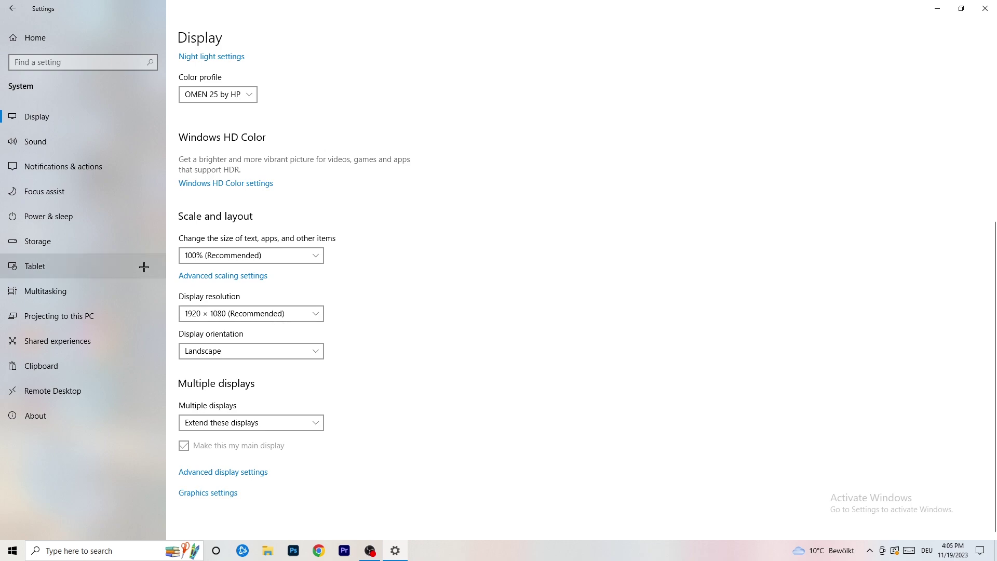
left_click(78, 217)
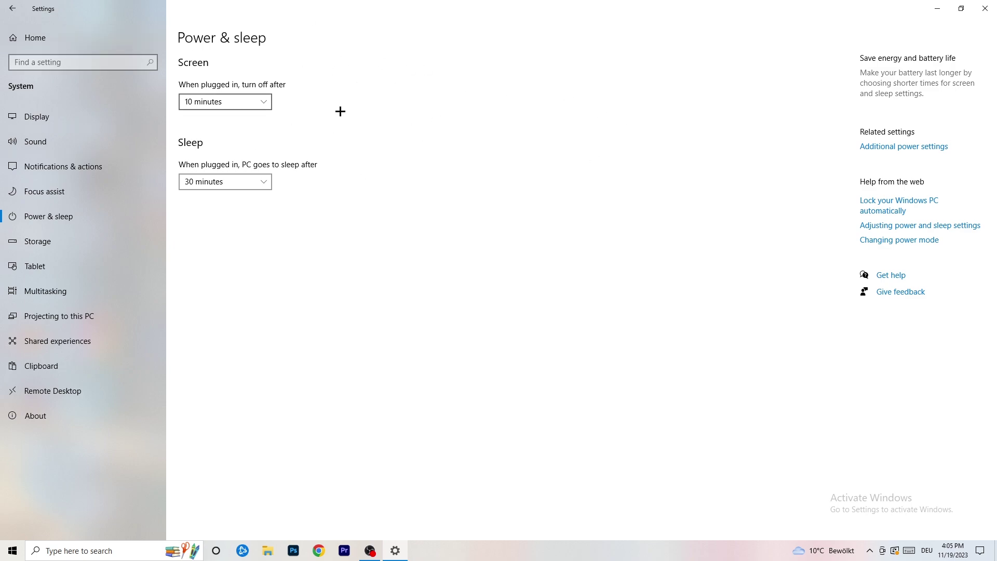
Review the additional power plans in Power Options, keep Balanced, and close it.
left_click(903, 147)
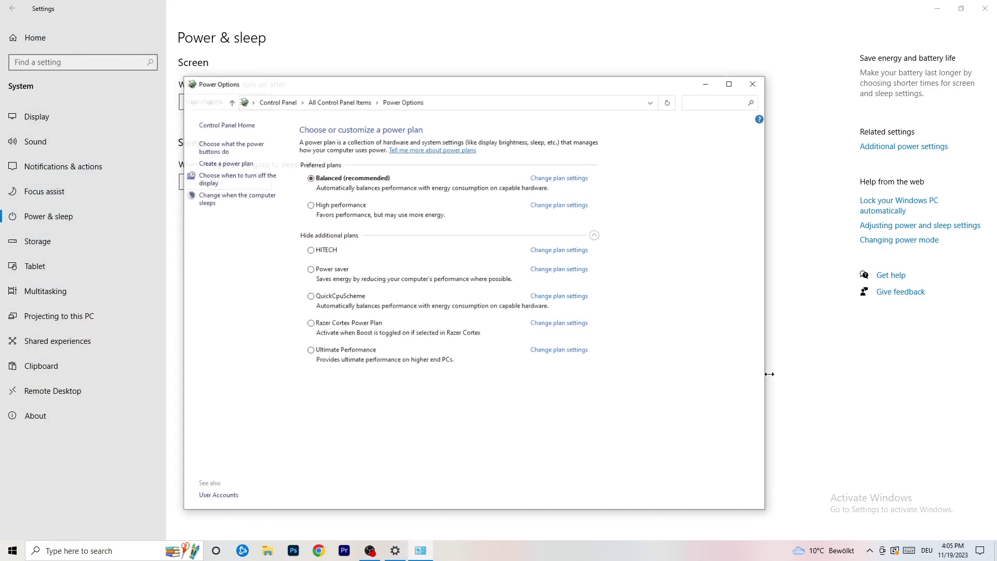
left_click(595, 234)
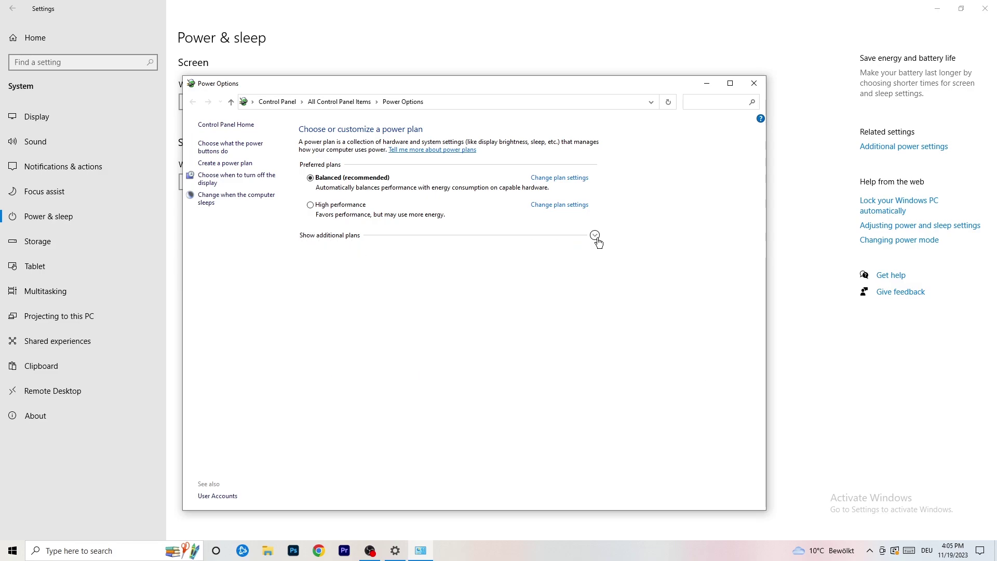
left_click(594, 235)
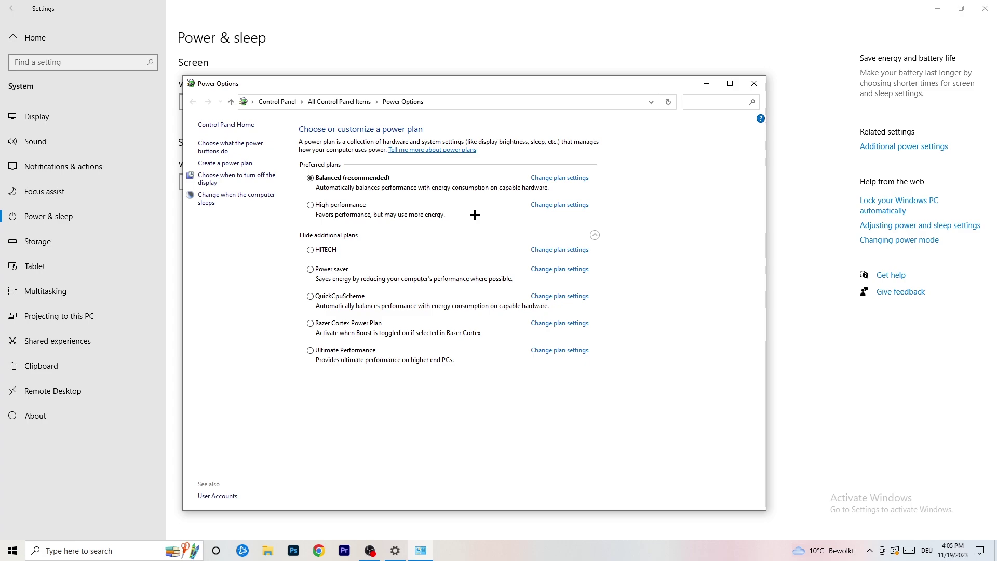
left_click(755, 85)
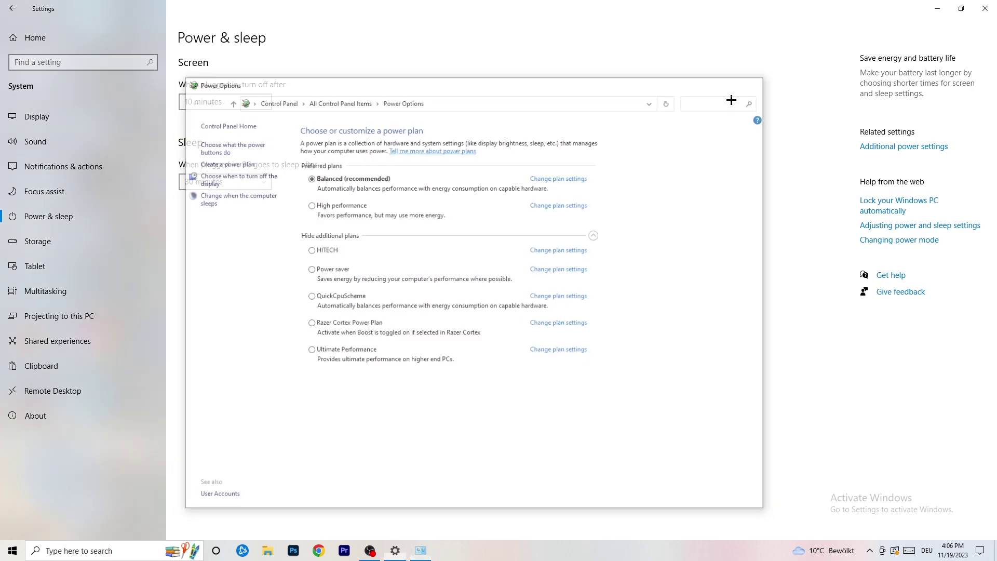
Open the Storage Sense configuration and keep it on, running every week.
left_click(69, 248)
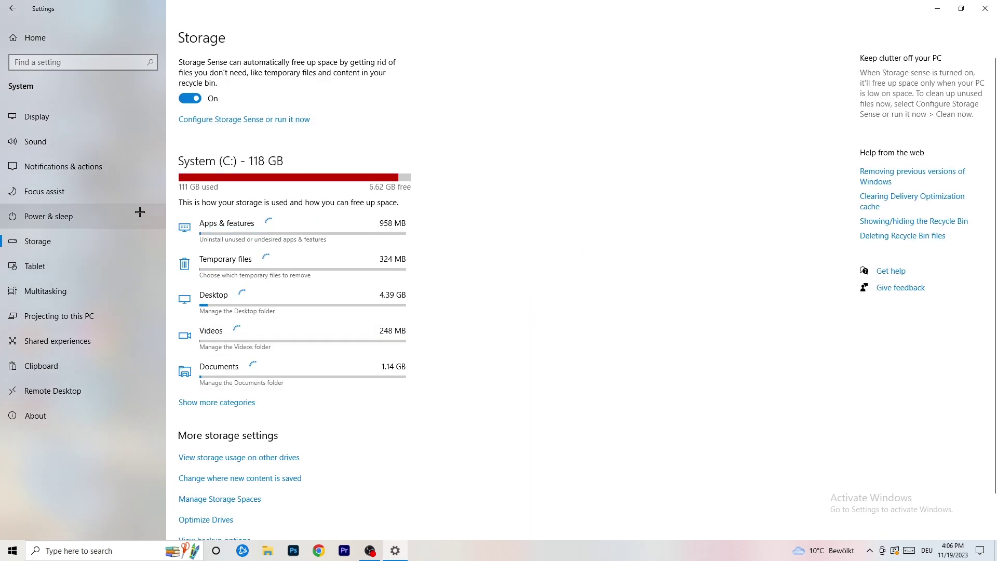
left_click(250, 121)
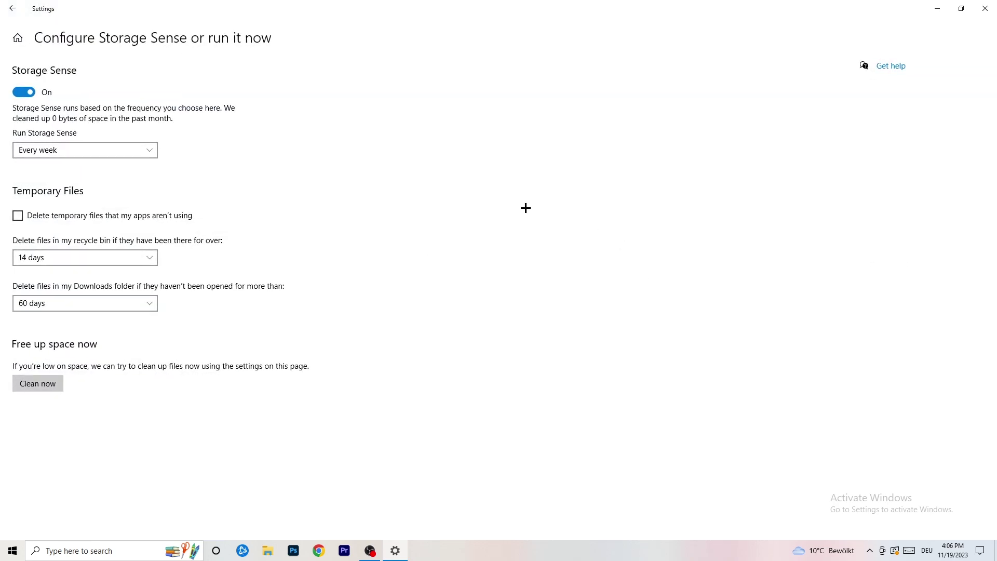
left_click(24, 92)
left_click(24, 91)
left_click(83, 150)
left_click(309, 155)
Enable deleting unused temporary files, keeping recycle bin at 14 days and Downloads at 60.
left_click(60, 217)
left_click(75, 258)
left_click(344, 205)
left_click(144, 256)
left_click(363, 217)
left_click(91, 304)
left_click(391, 236)
left_click(118, 307)
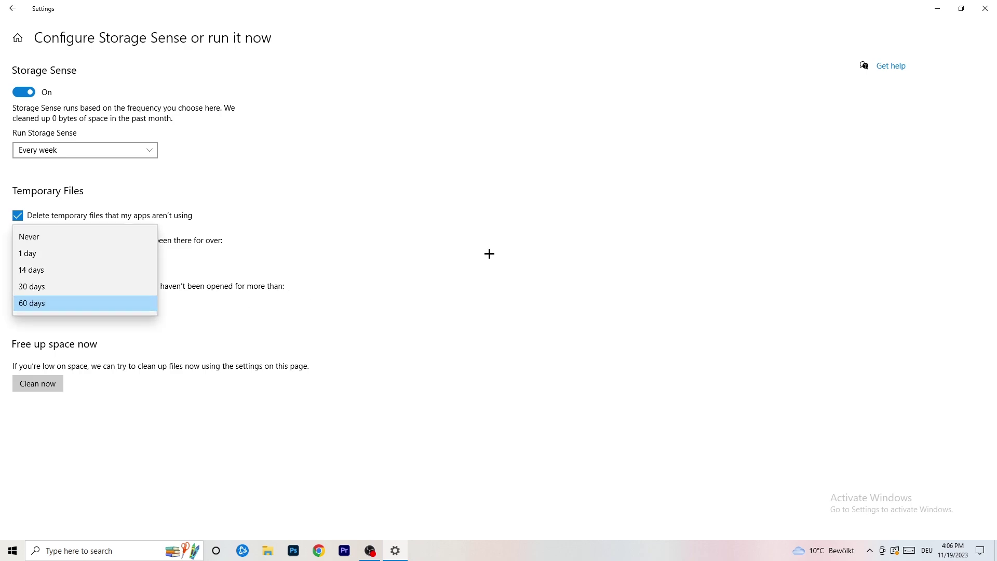
left_click(490, 252)
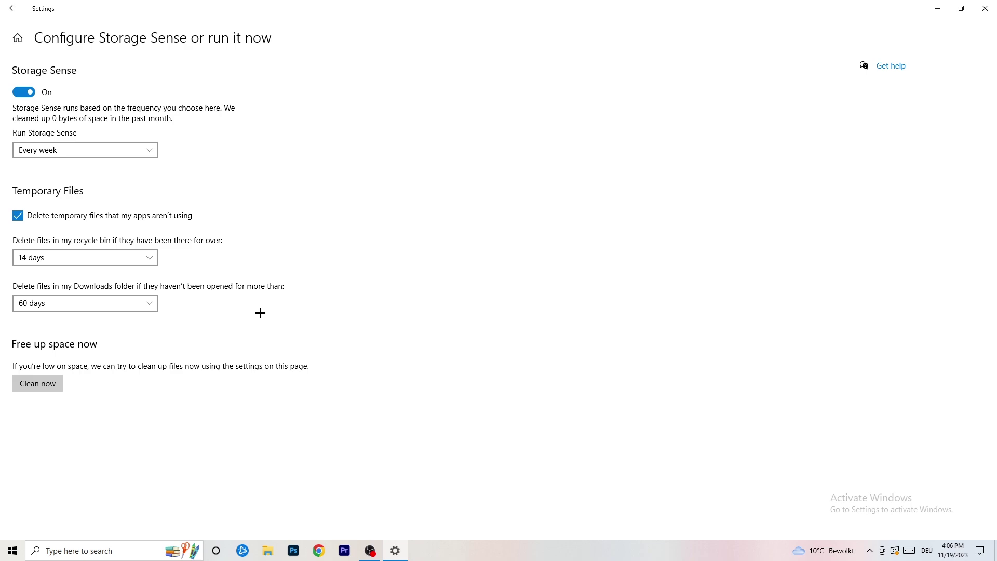
left_click(12, 8)
Check Windows Update's pending restart for the cumulative update, then close Settings.
left_click(12, 9)
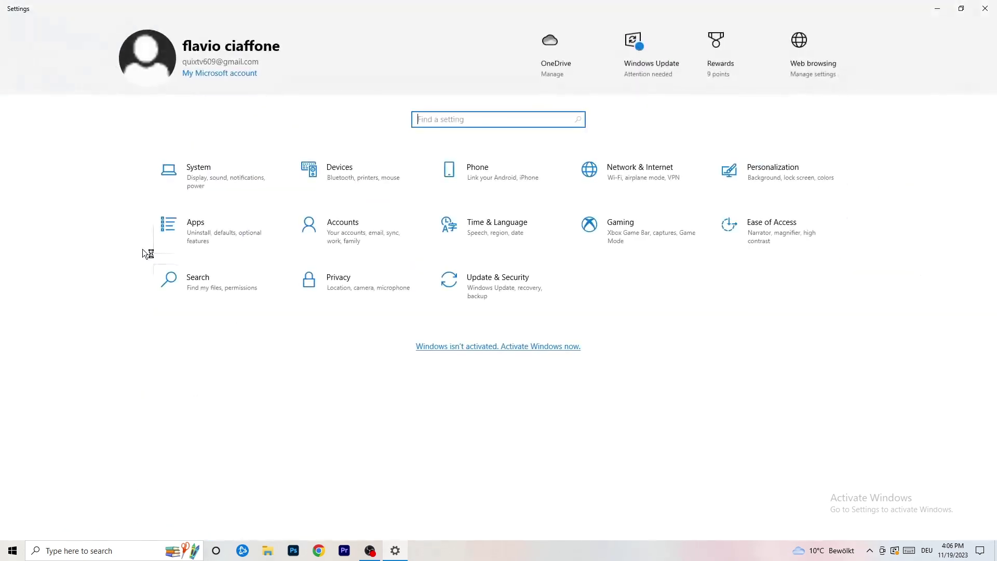
left_click(490, 292)
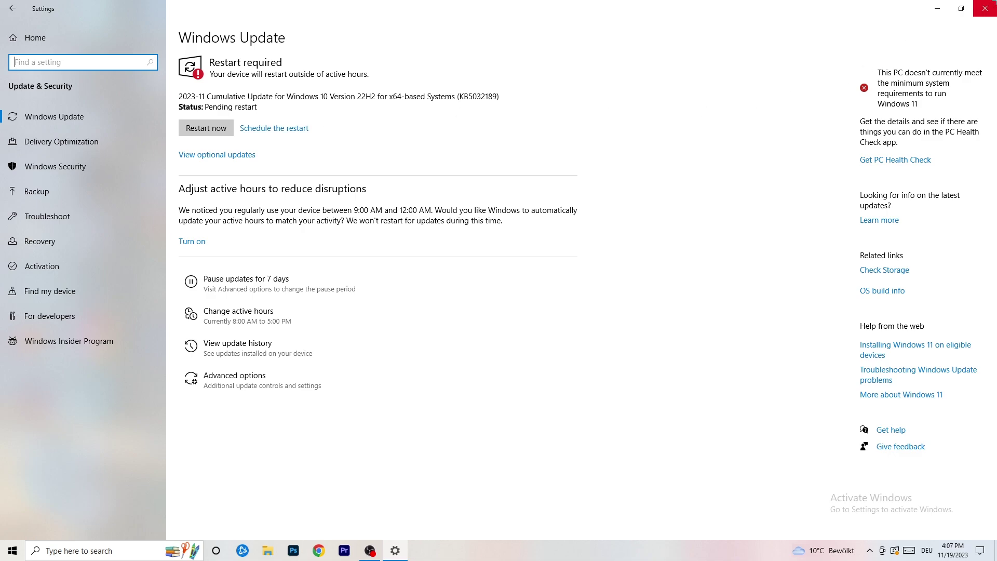
left_click(984, 8)
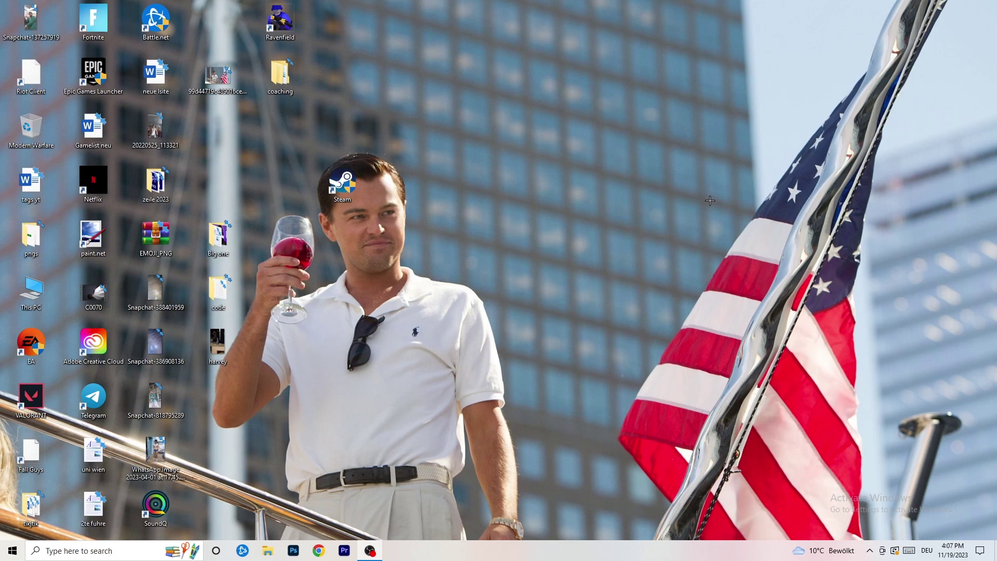
Launch NVIDIA Control Panel from the desktop menu and view the 1920 × 1080 60Hz resolution.
right_click(604, 219)
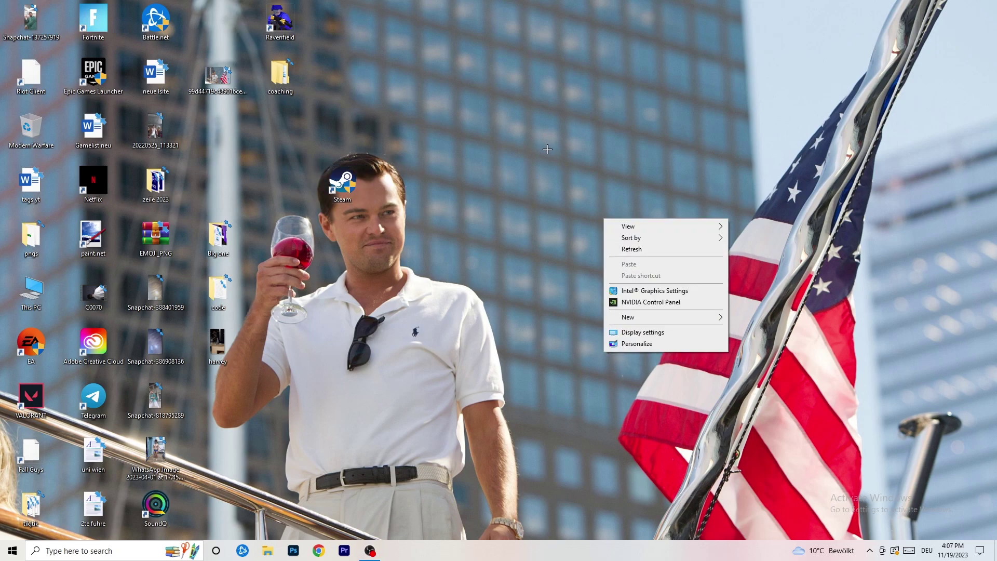
left_click(664, 302)
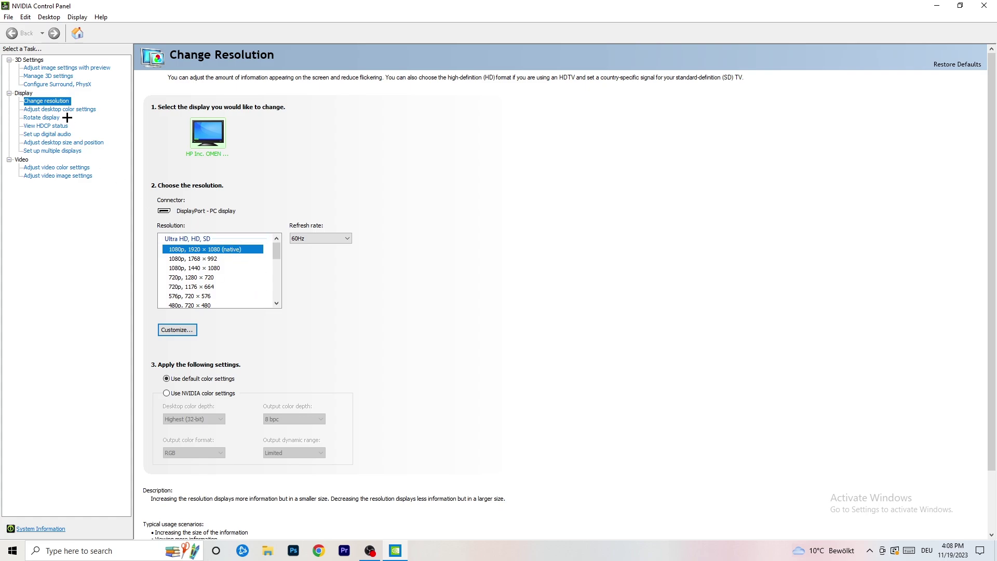
left_click(54, 69)
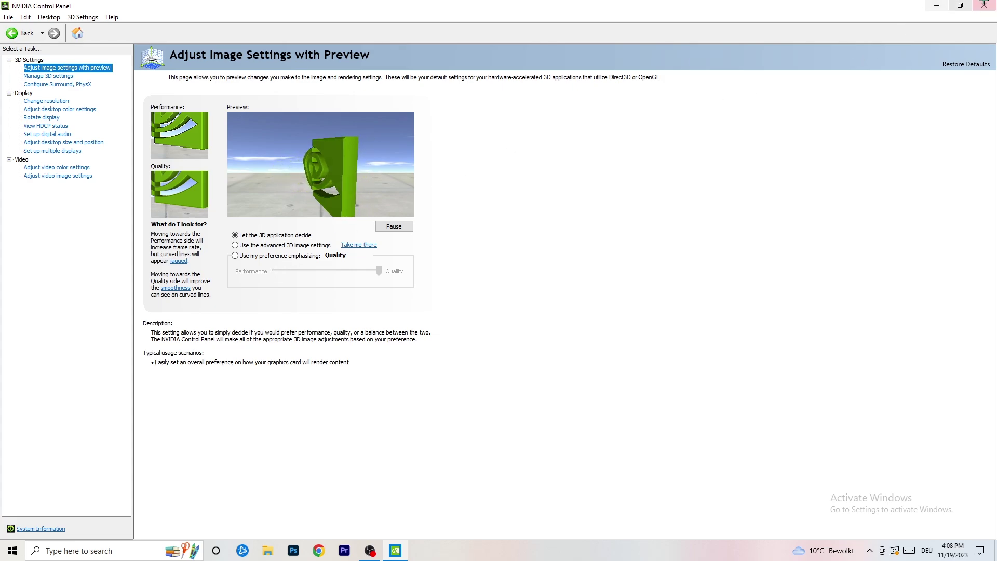
Close NVIDIA Control Panel, leaving 3D image settings on 'Let the 3D application decide'.
left_click(983, 6)
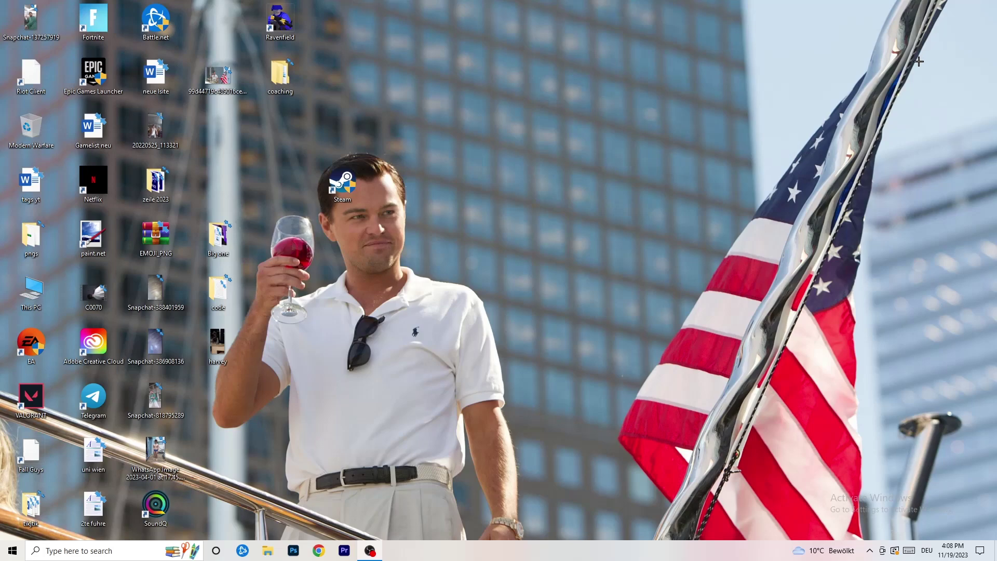